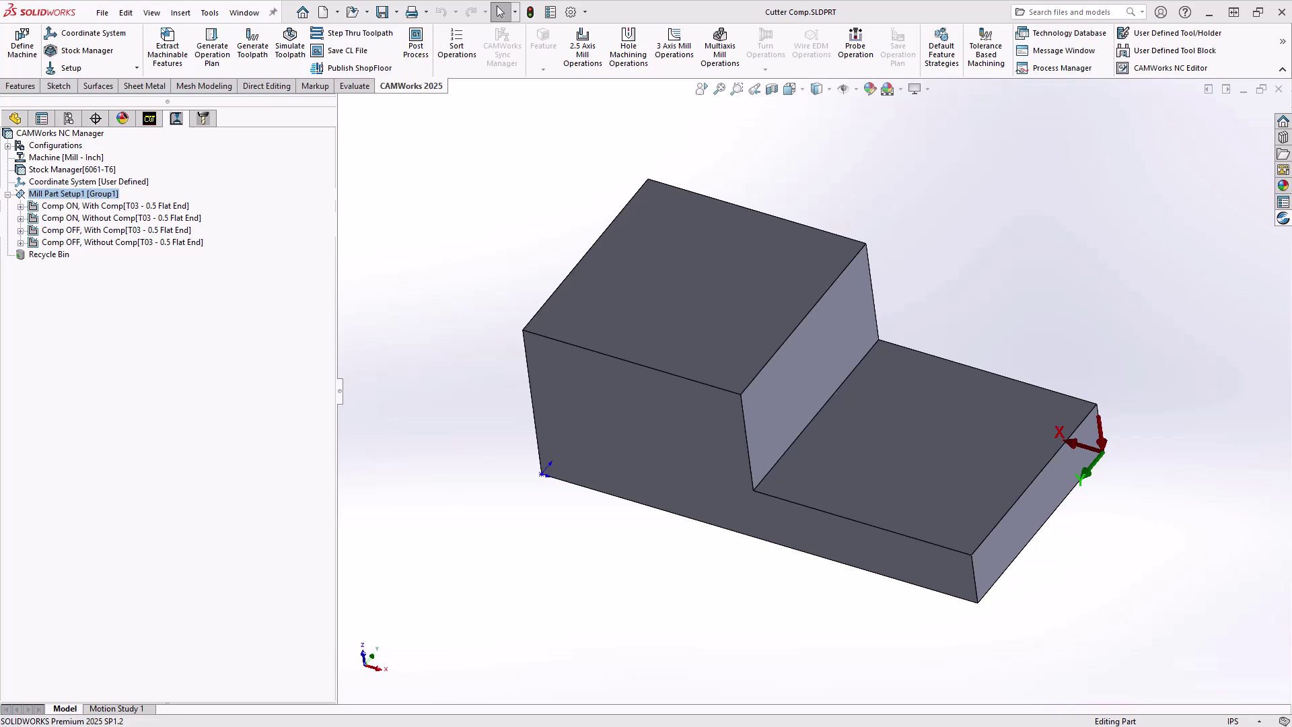
# Open Comp ON, With Comp parameters and check NC compensation Yes, toolpath with compensation
pyautogui.click(70, 207)
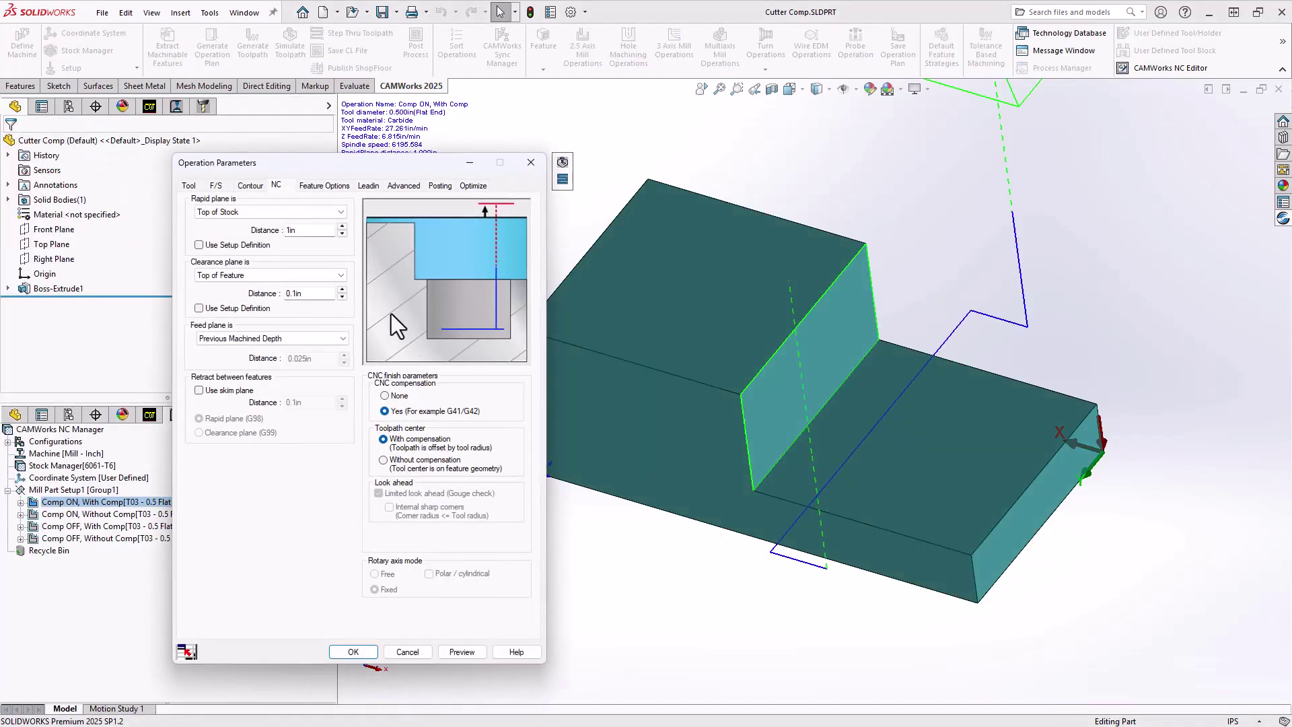
pyautogui.click(280, 187)
pyautogui.click(430, 390)
pyautogui.click(413, 389)
pyautogui.click(409, 413)
pyautogui.click(399, 394)
# Review Comp ON, Without Comp NC settings and cancel, leaving its 5.620in toolpath shown
pyautogui.click(412, 650)
pyautogui.click(92, 218)
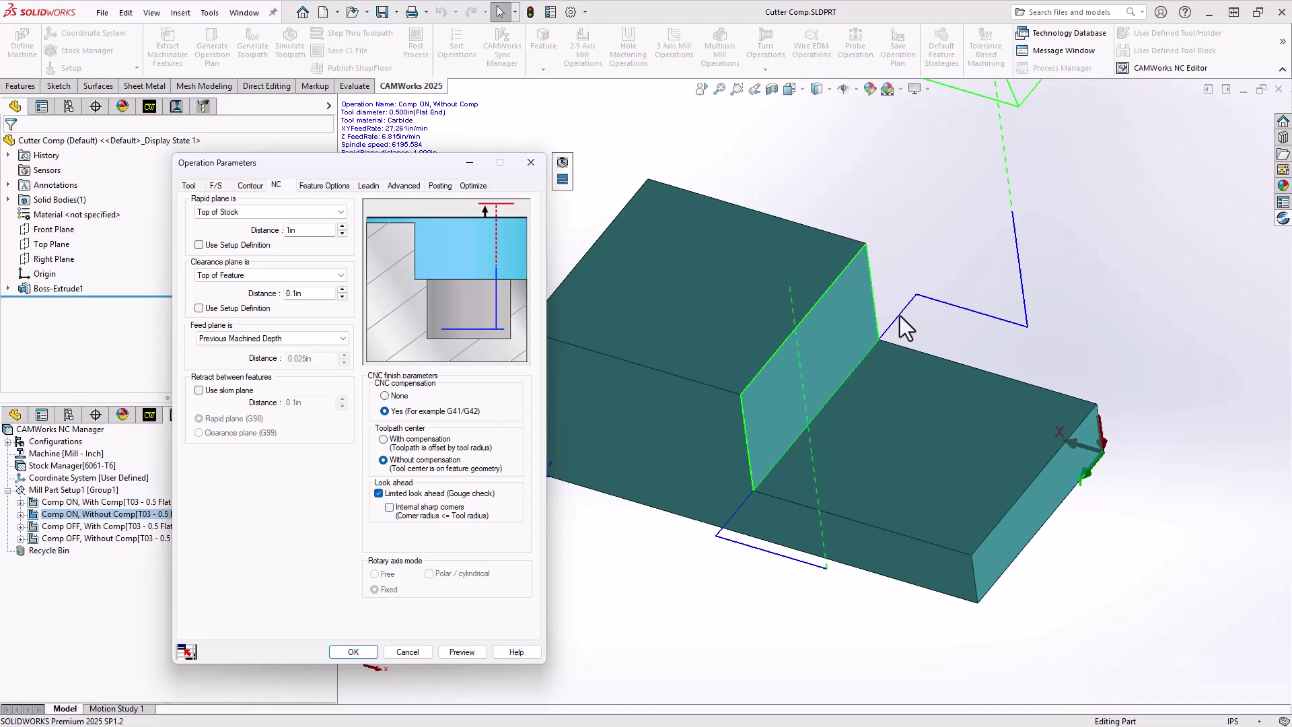
pyautogui.click(850, 375)
# Open the Comp OFF, With Comp operation parameters, check compensation, and cancel without changes
pyautogui.click(406, 652)
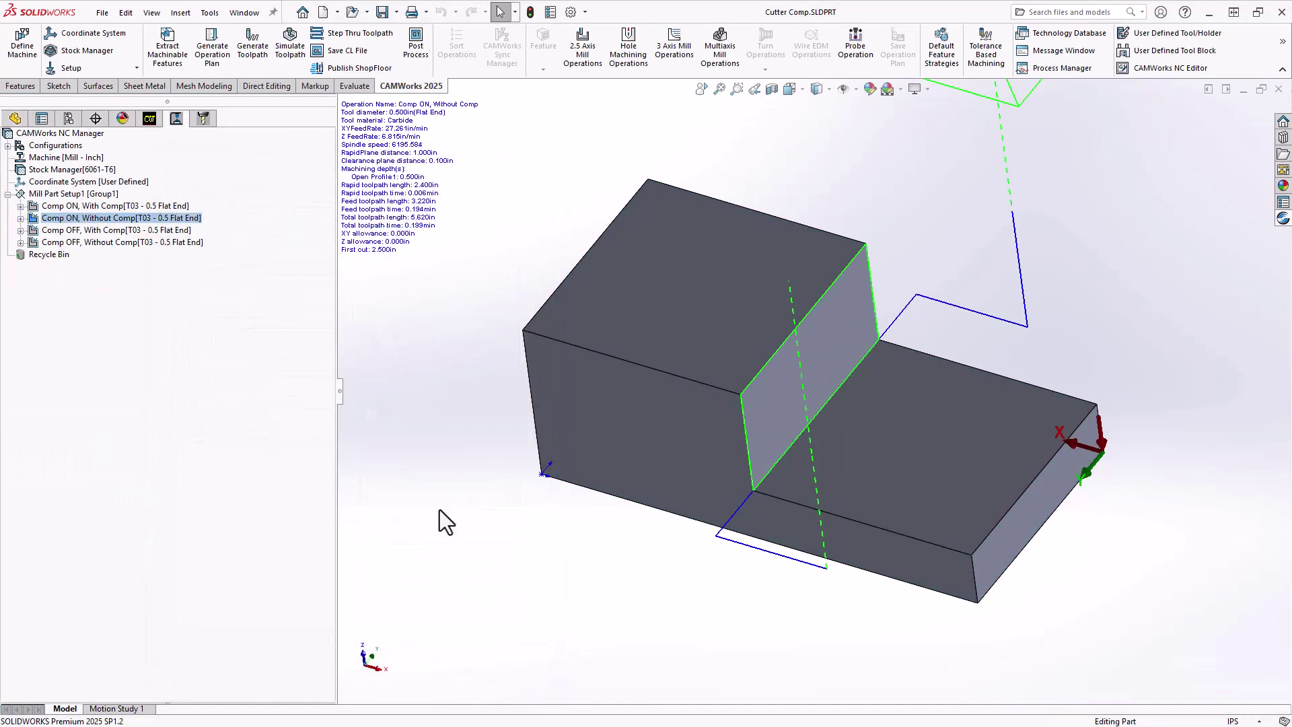
pyautogui.click(82, 230)
pyautogui.doubleClick(83, 230)
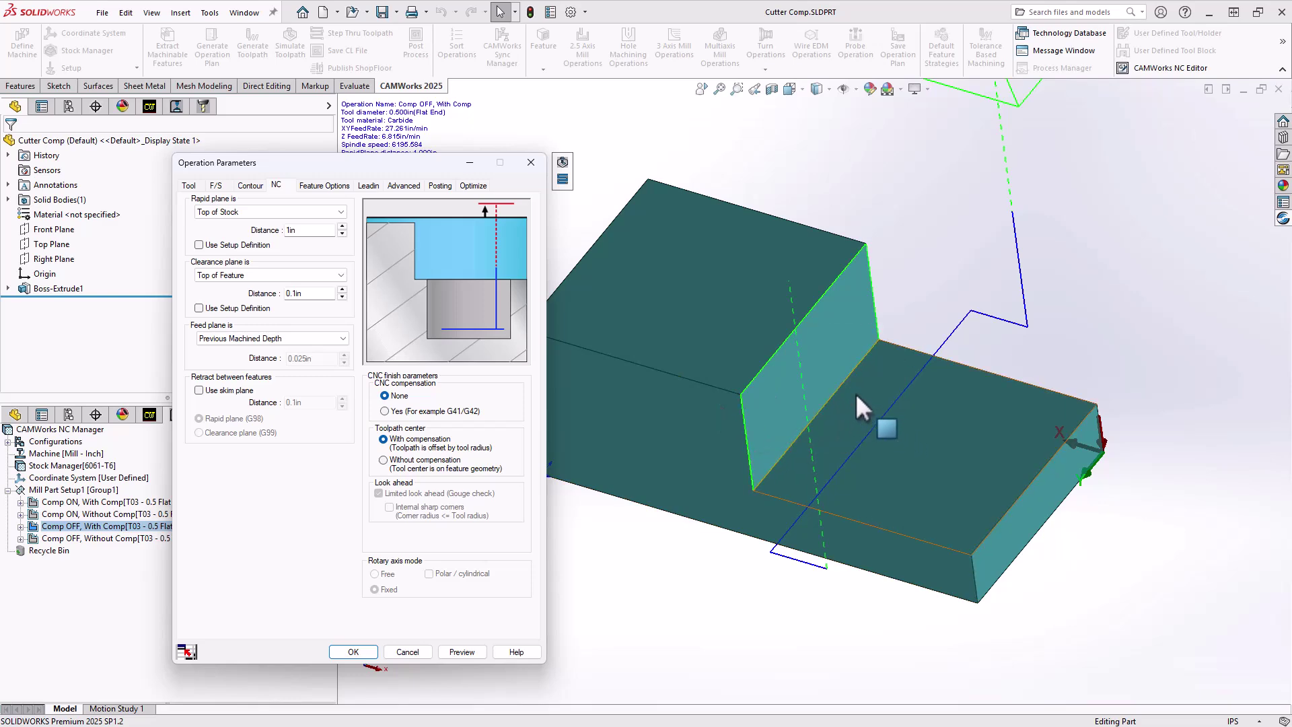
pyautogui.click(390, 649)
pyautogui.click(89, 240)
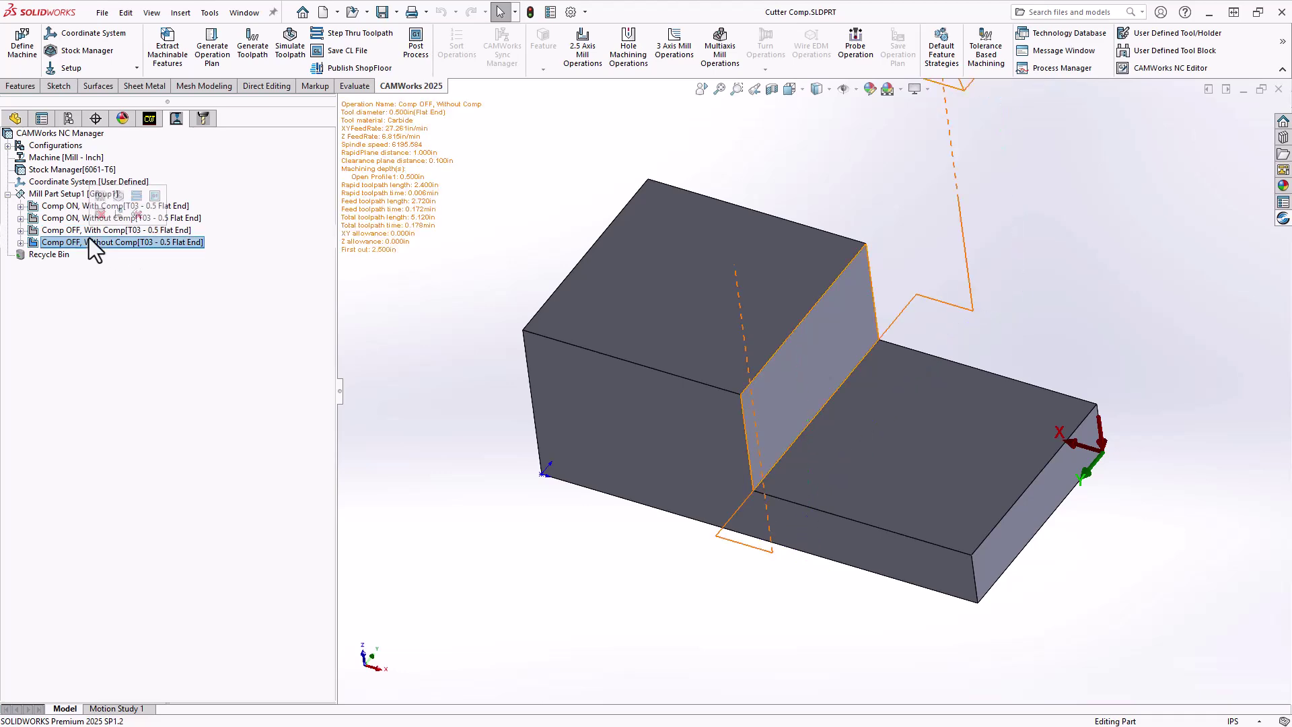
pyautogui.doubleClick(88, 240)
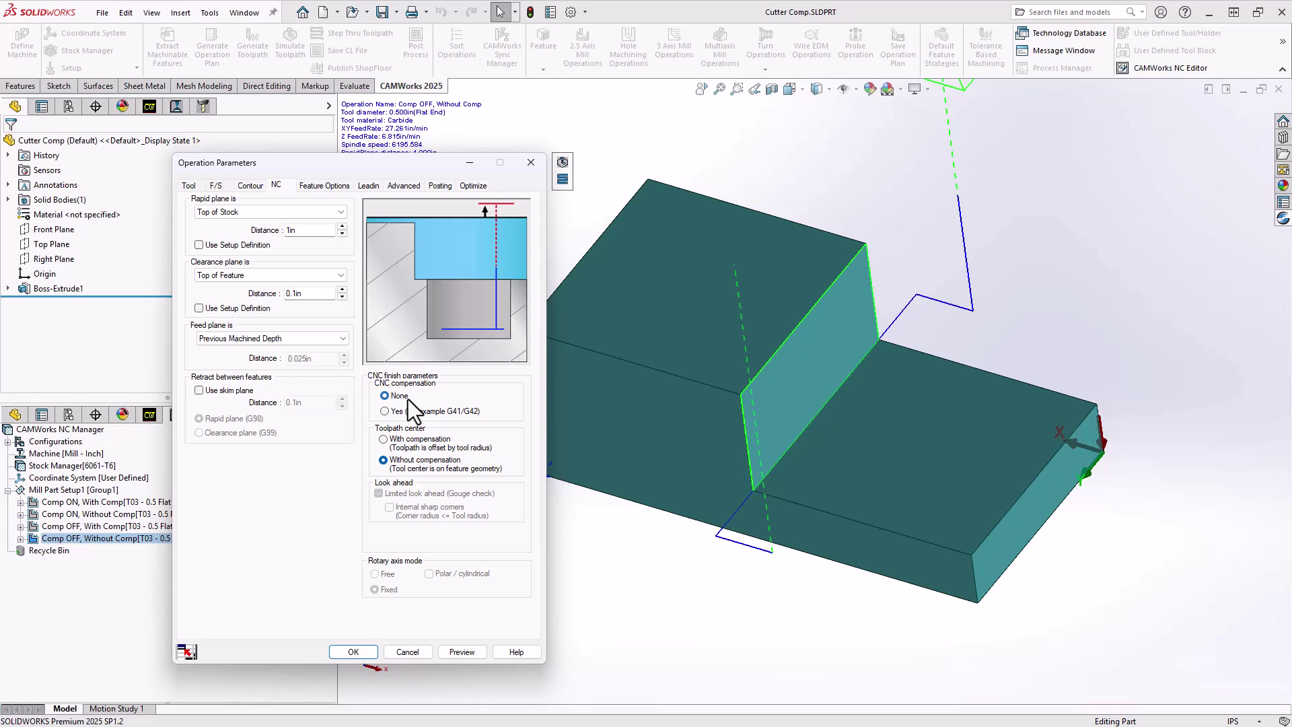
pyautogui.click(418, 462)
pyautogui.click(835, 408)
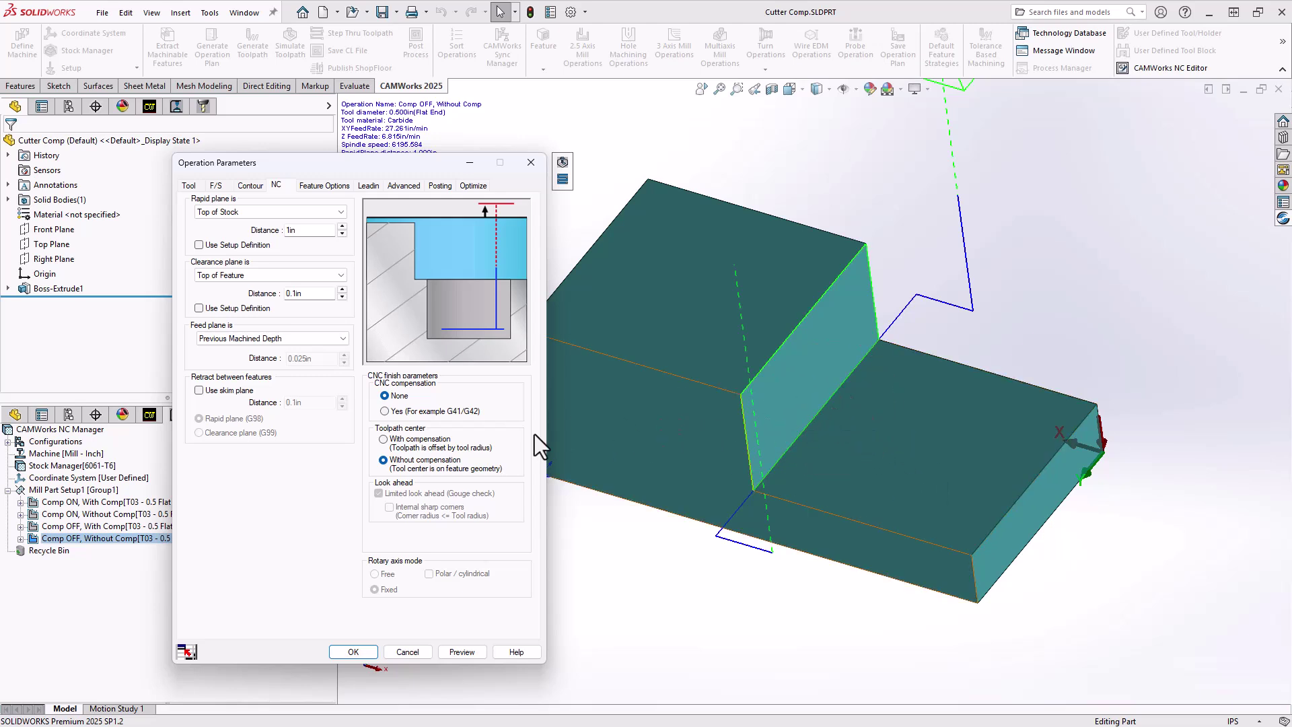
pyautogui.click(422, 456)
pyautogui.click(406, 652)
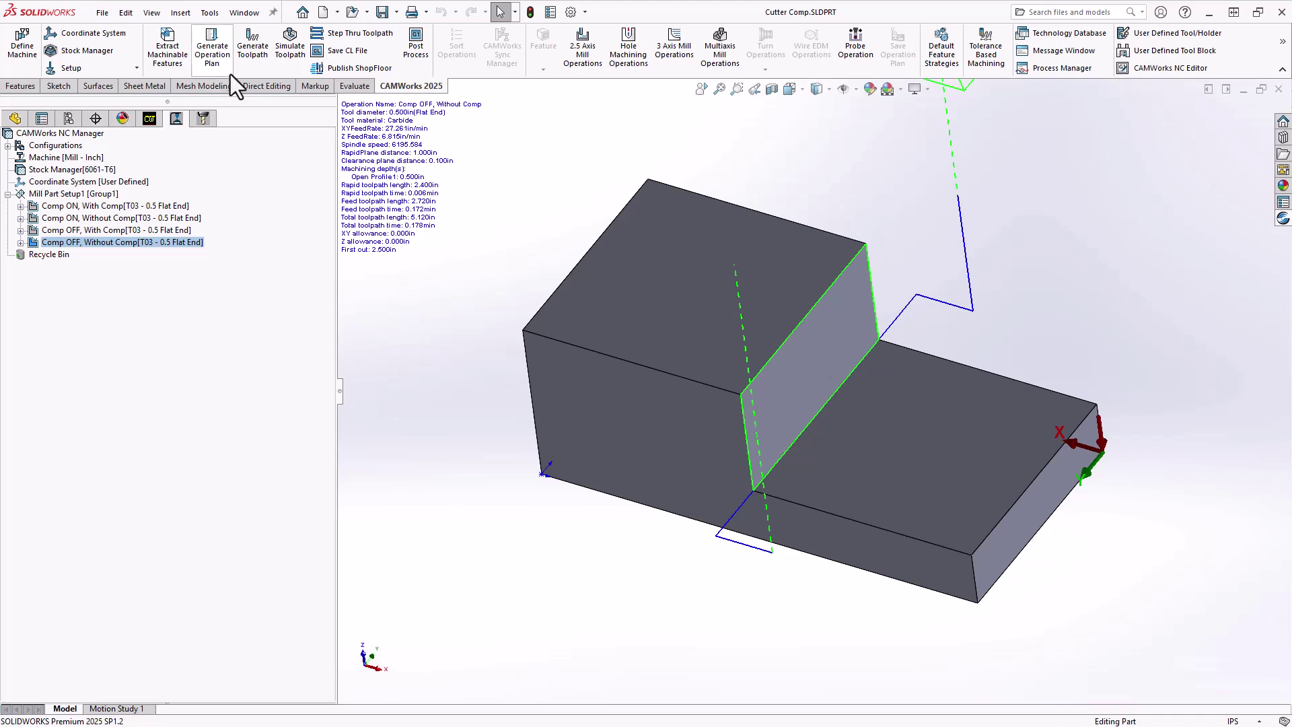
# Start toolpath simulation set to pause after each operation, entering Comp ON, With Comp
pyautogui.click(290, 47)
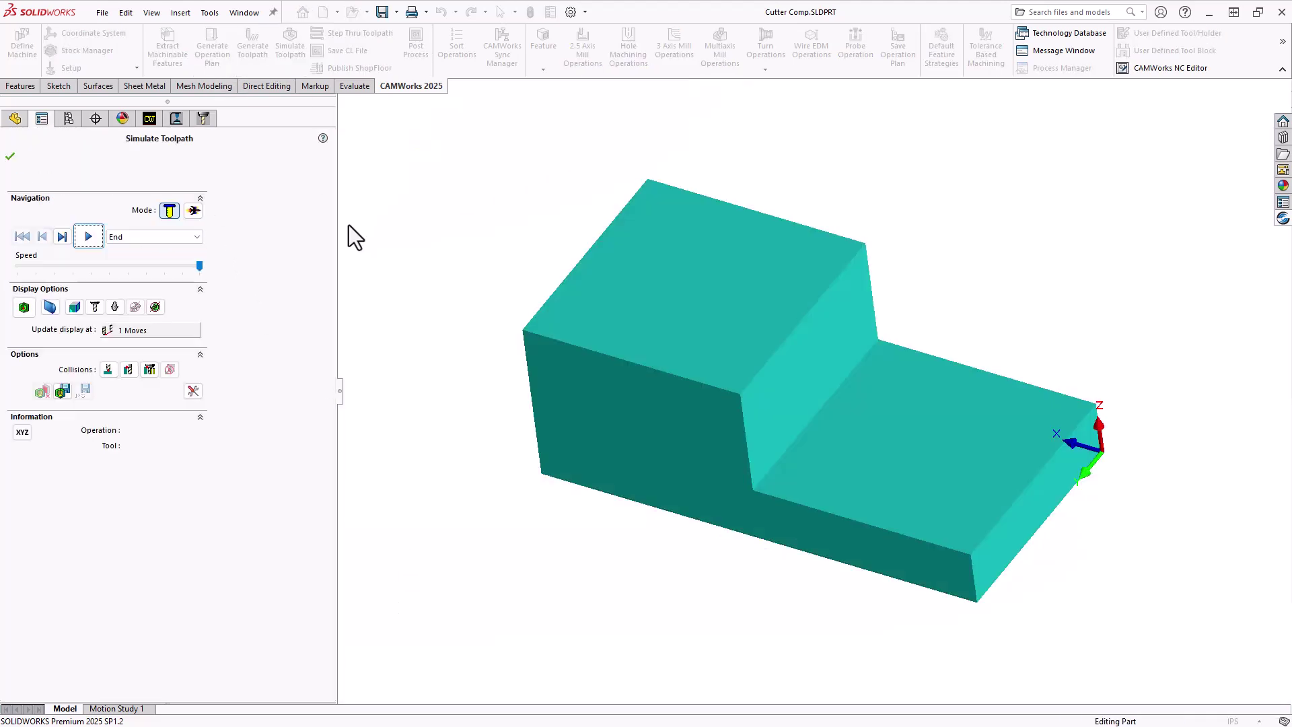
pyautogui.click(191, 236)
pyautogui.click(159, 277)
pyautogui.click(63, 236)
pyautogui.click(134, 433)
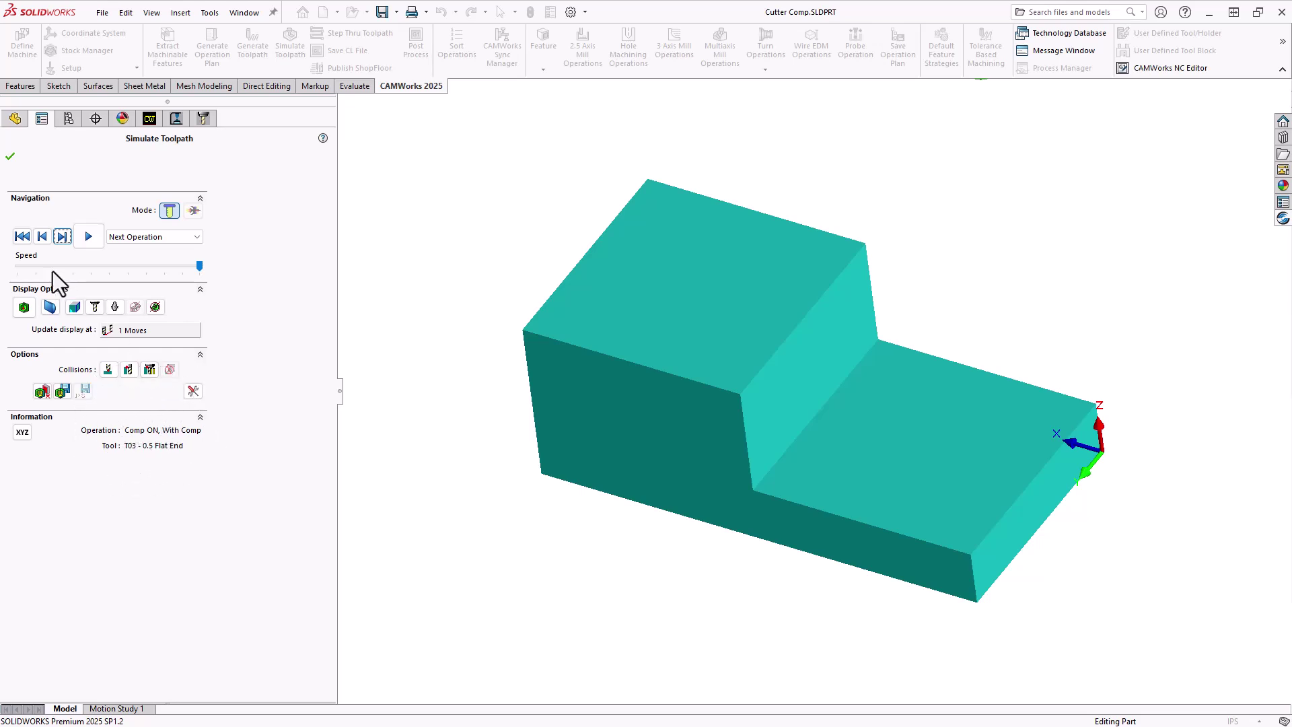
# Step the cutter through both Comp ON operations down into the lower step
pyautogui.click(62, 237)
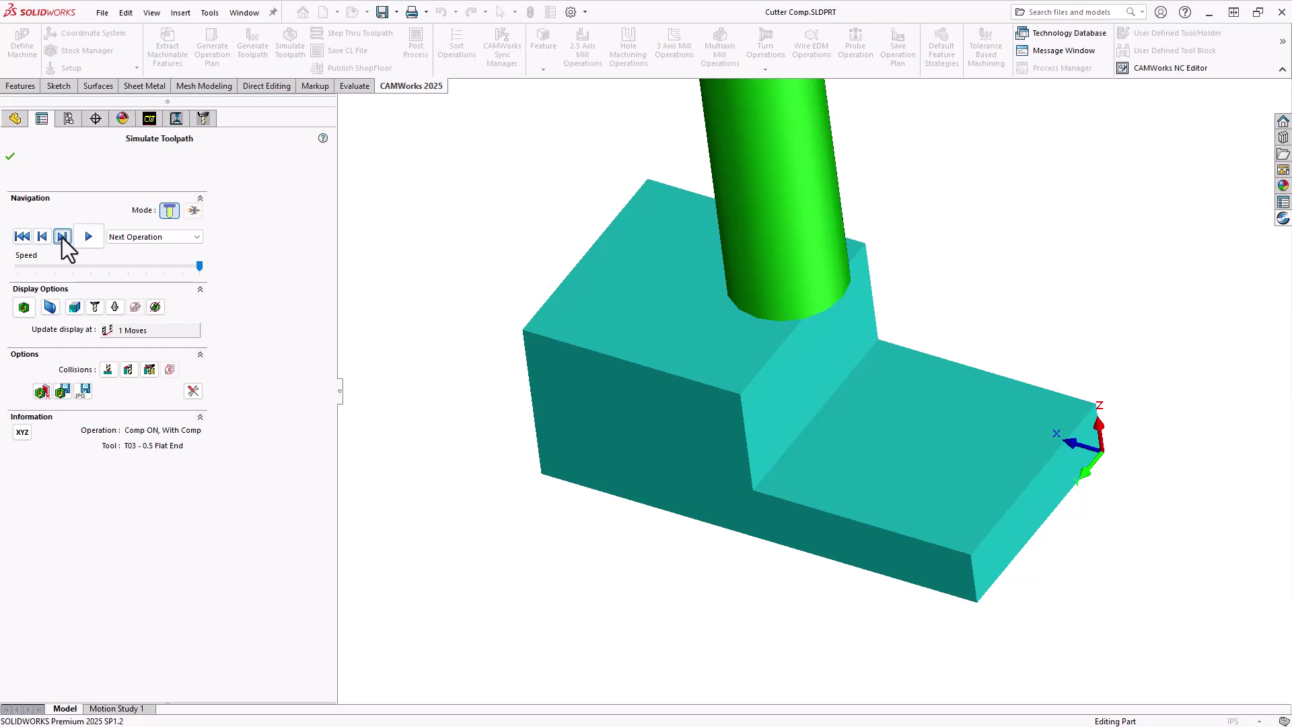
pyautogui.click(62, 237)
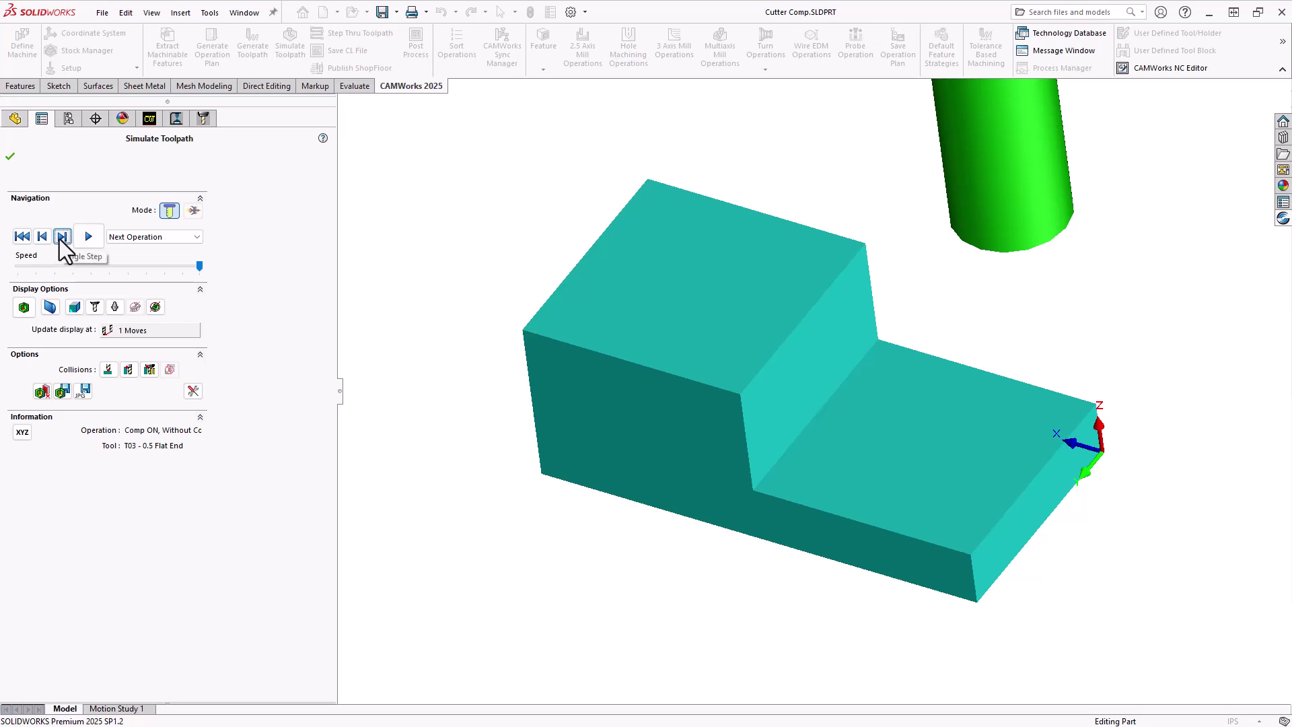
pyautogui.click(62, 236)
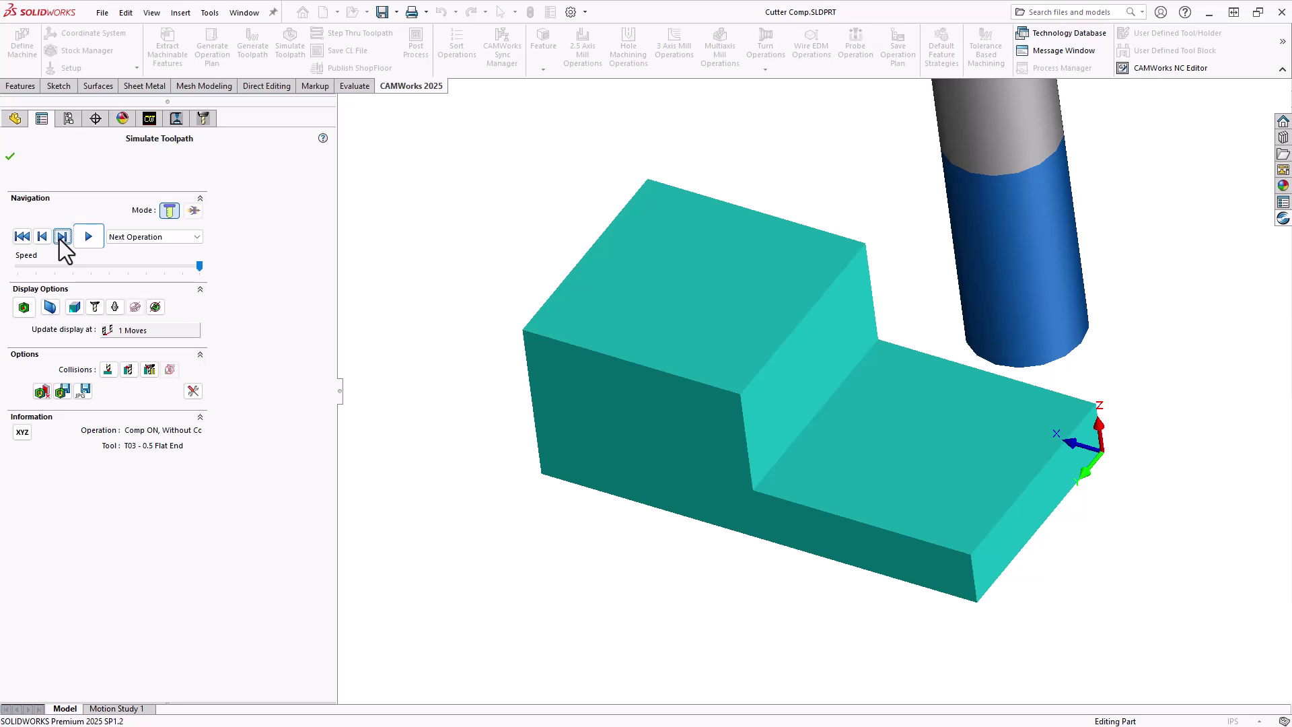
pyautogui.click(61, 237)
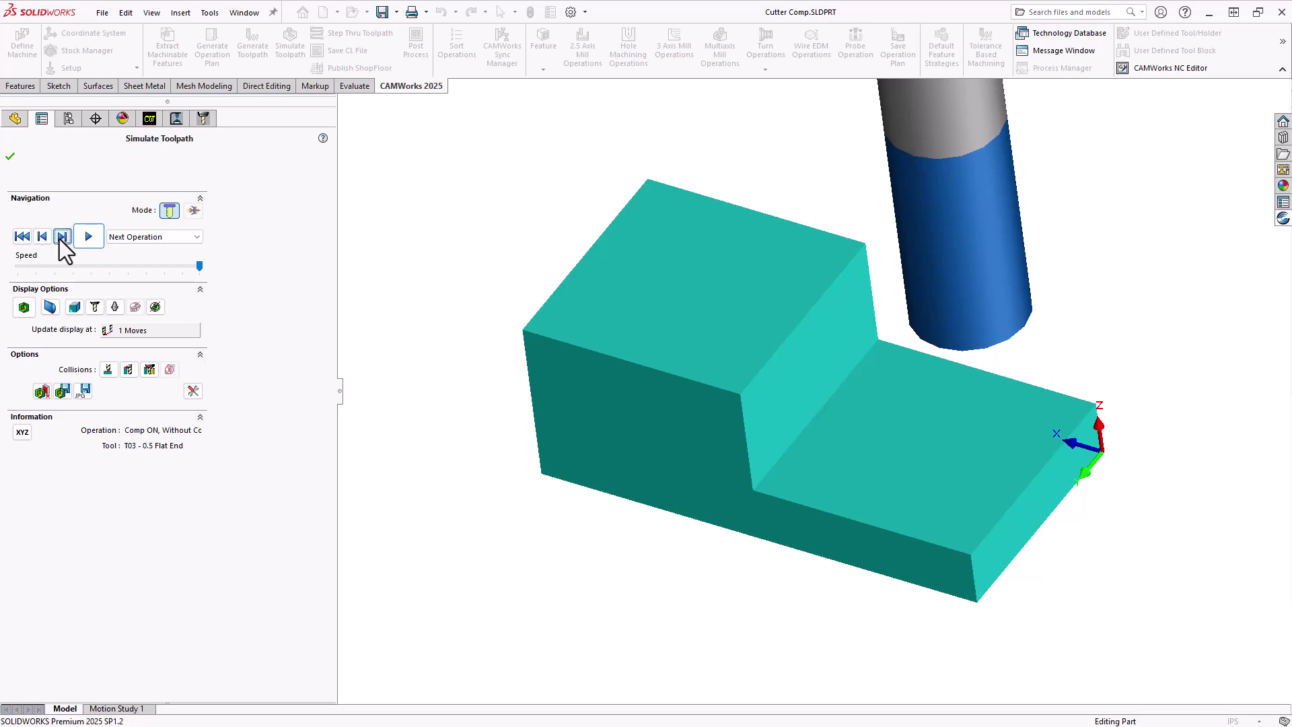
pyautogui.click(60, 239)
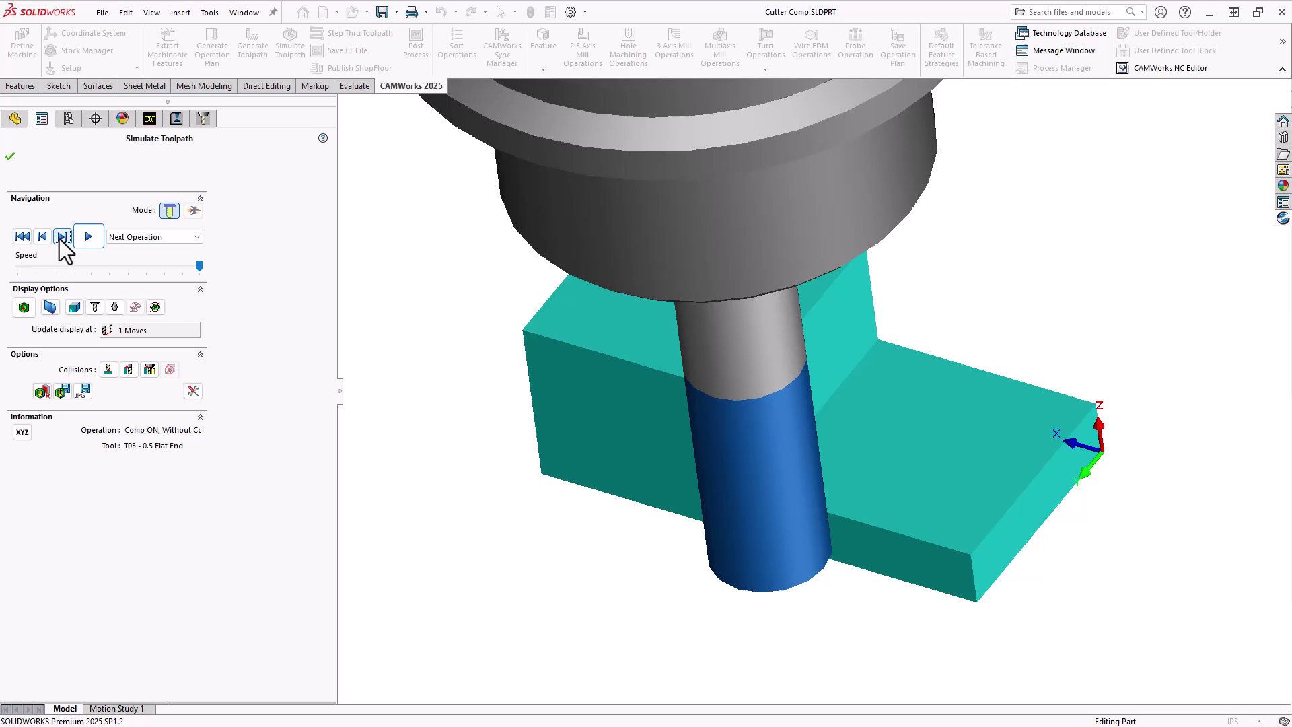
pyautogui.moveTo(577, 460); pyautogui.dragTo(631, 475, button='middle')
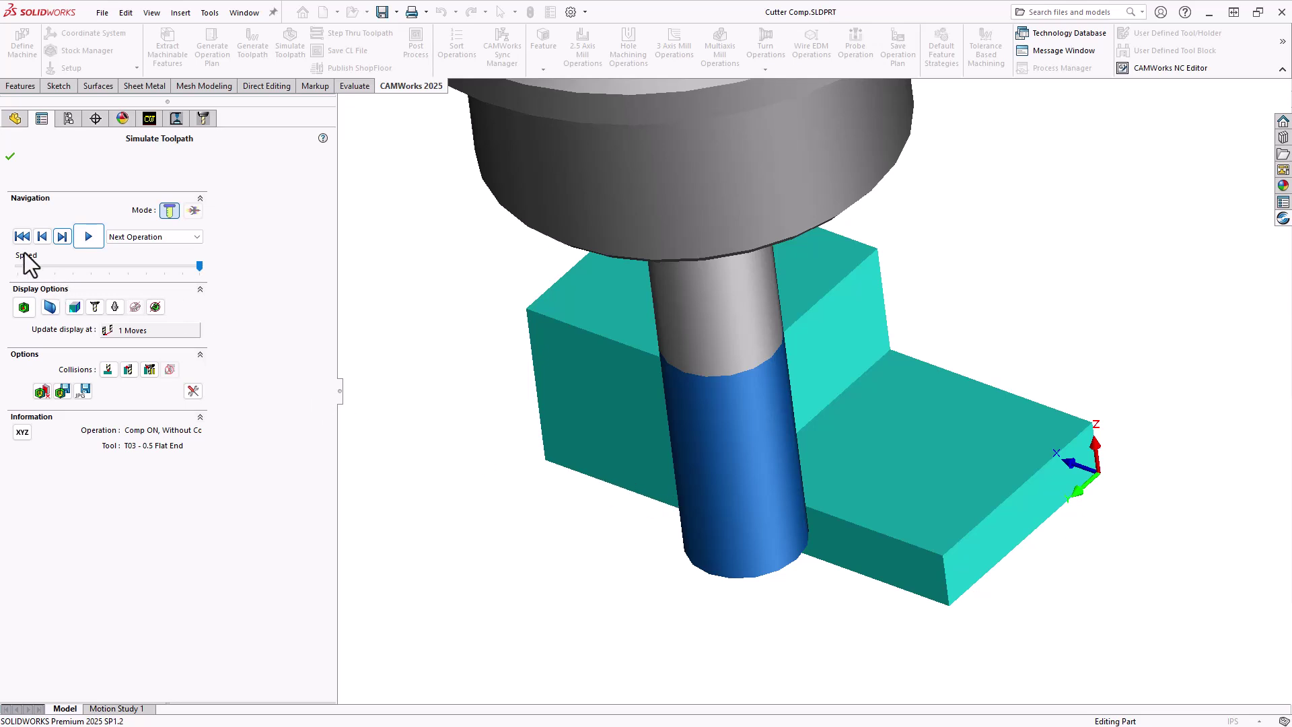
pyautogui.click(63, 236)
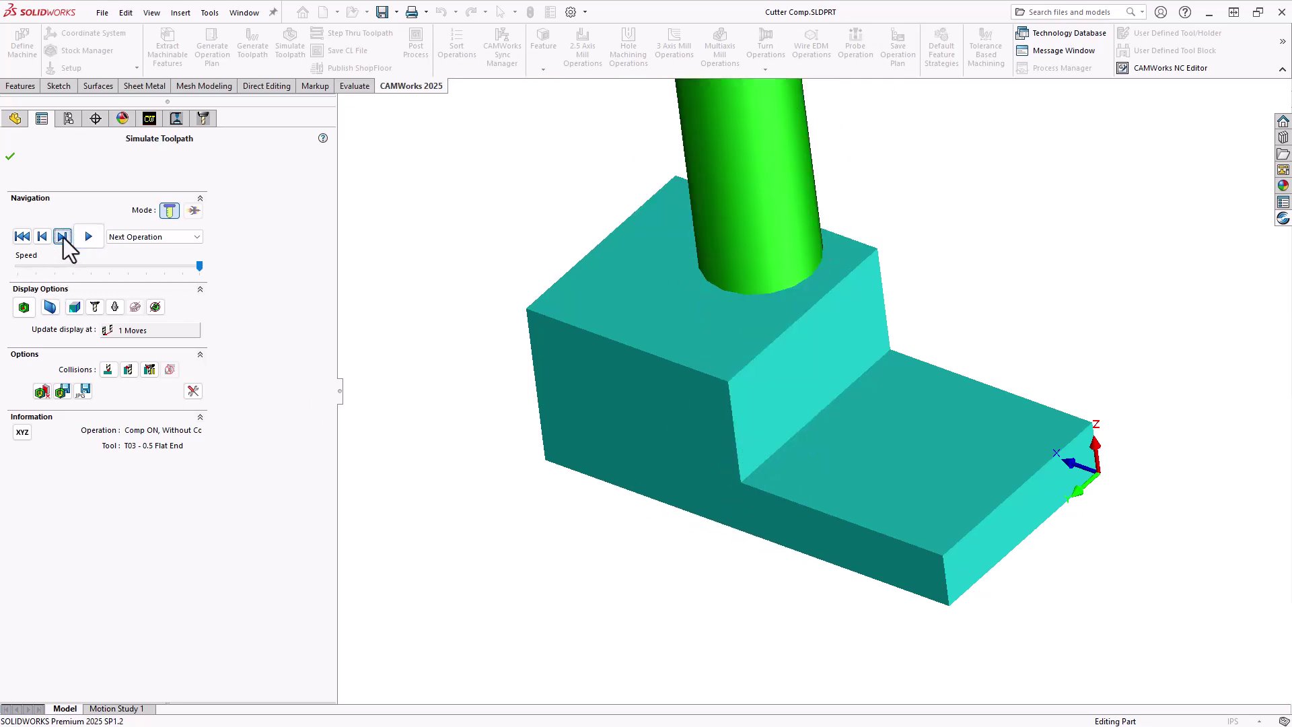
pyautogui.click(63, 236)
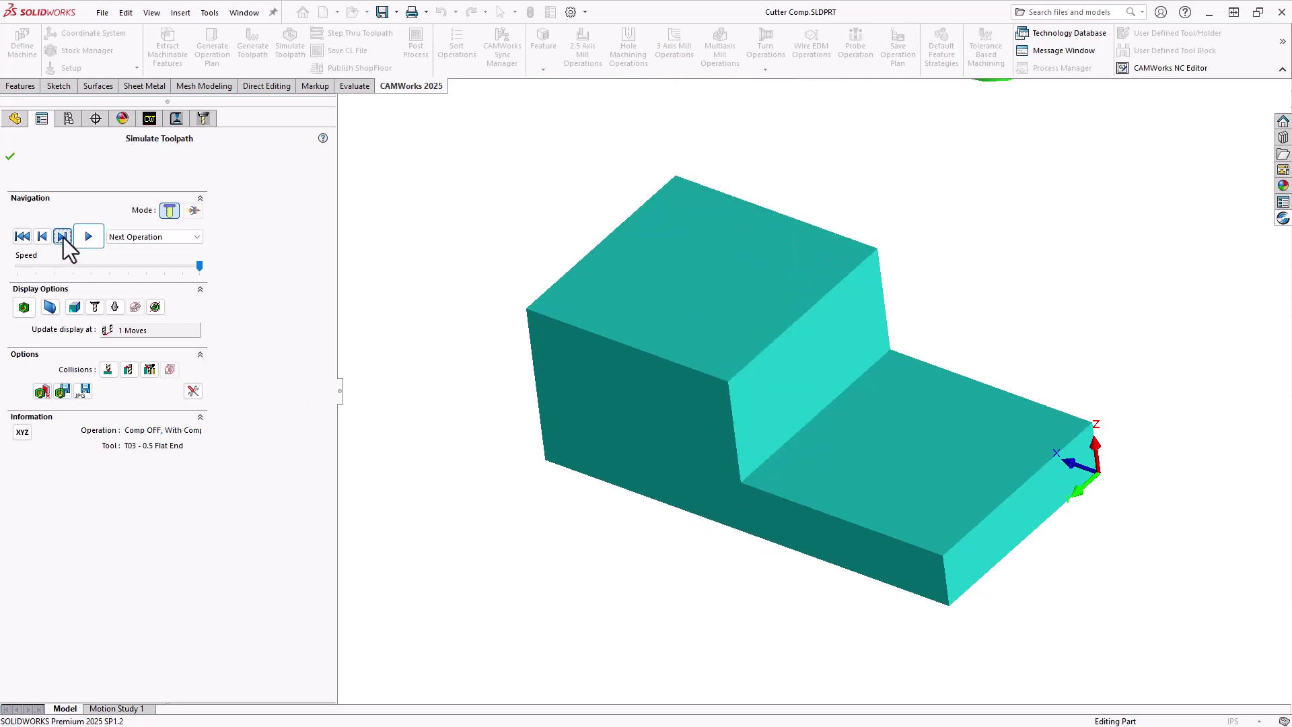
# Step the Comp OFF, With Comp cut with tool T03 into the part's step
pyautogui.click(151, 435)
pyautogui.click(62, 236)
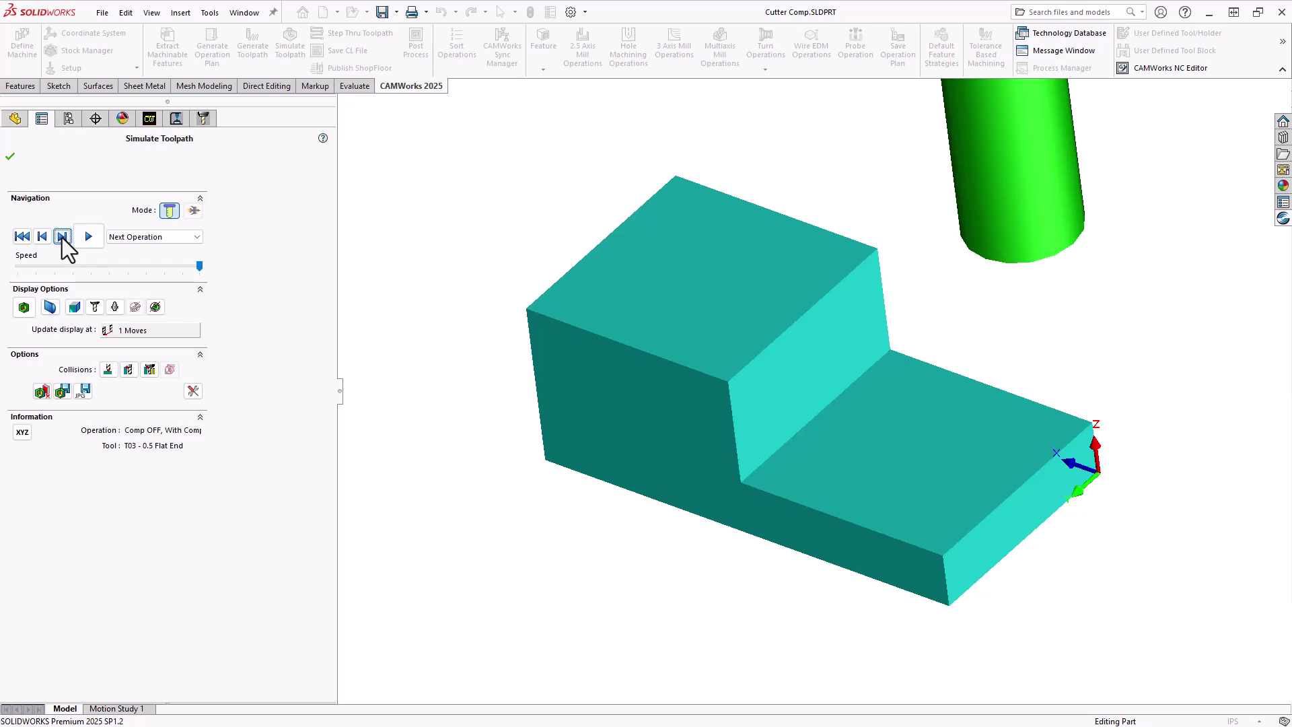
pyautogui.click(62, 237)
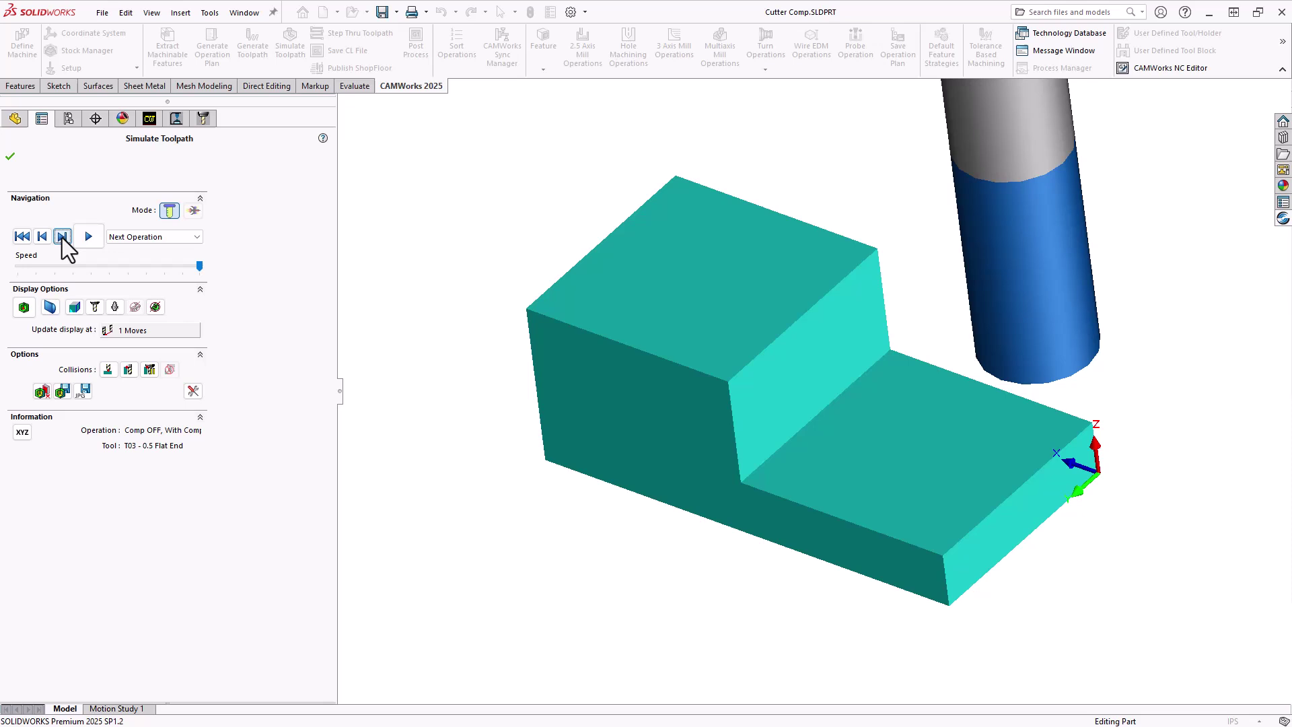
pyautogui.click(62, 237)
pyautogui.click(62, 236)
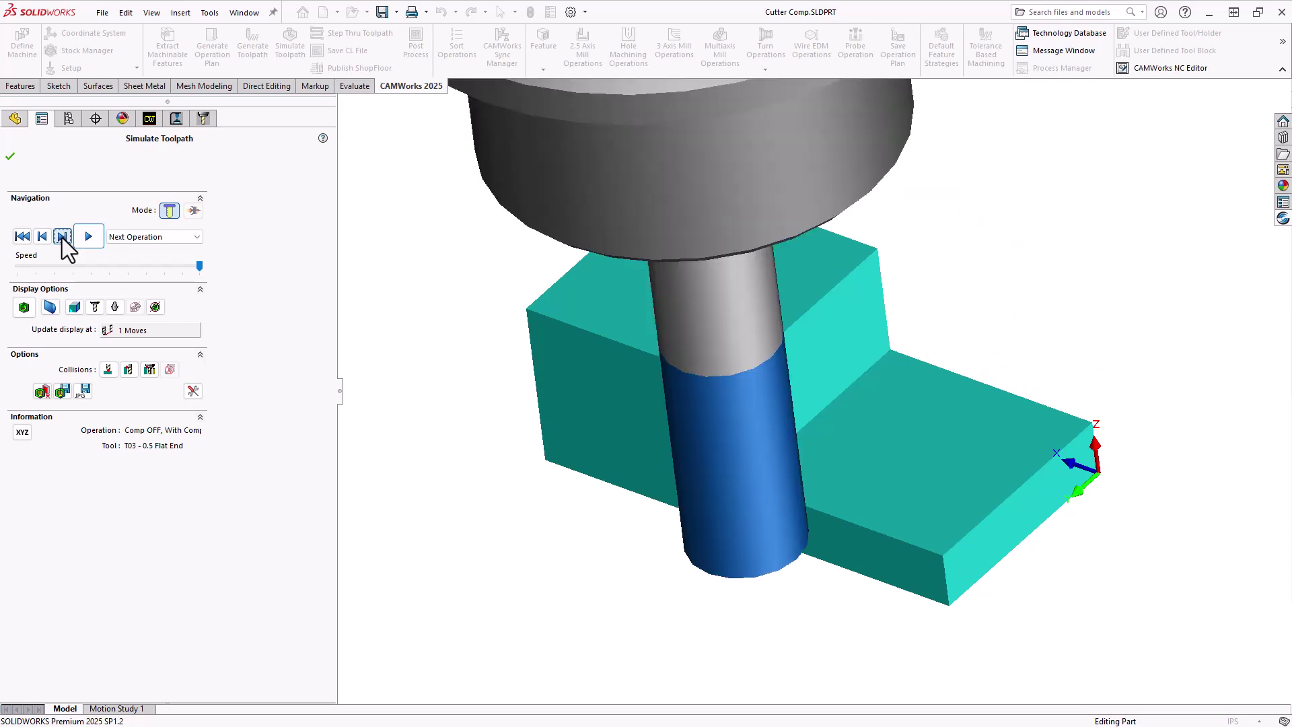
pyautogui.moveTo(668, 555); pyautogui.dragTo(576, 543, button='middle')
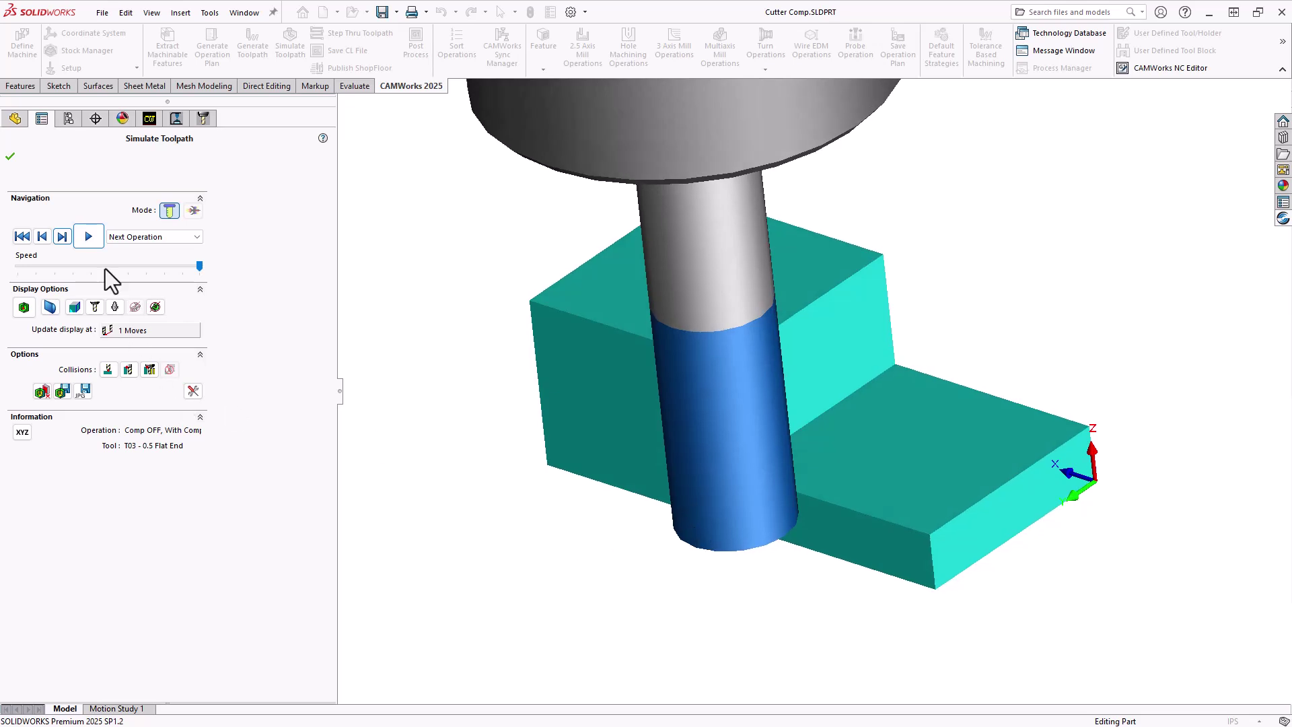
pyautogui.click(62, 236)
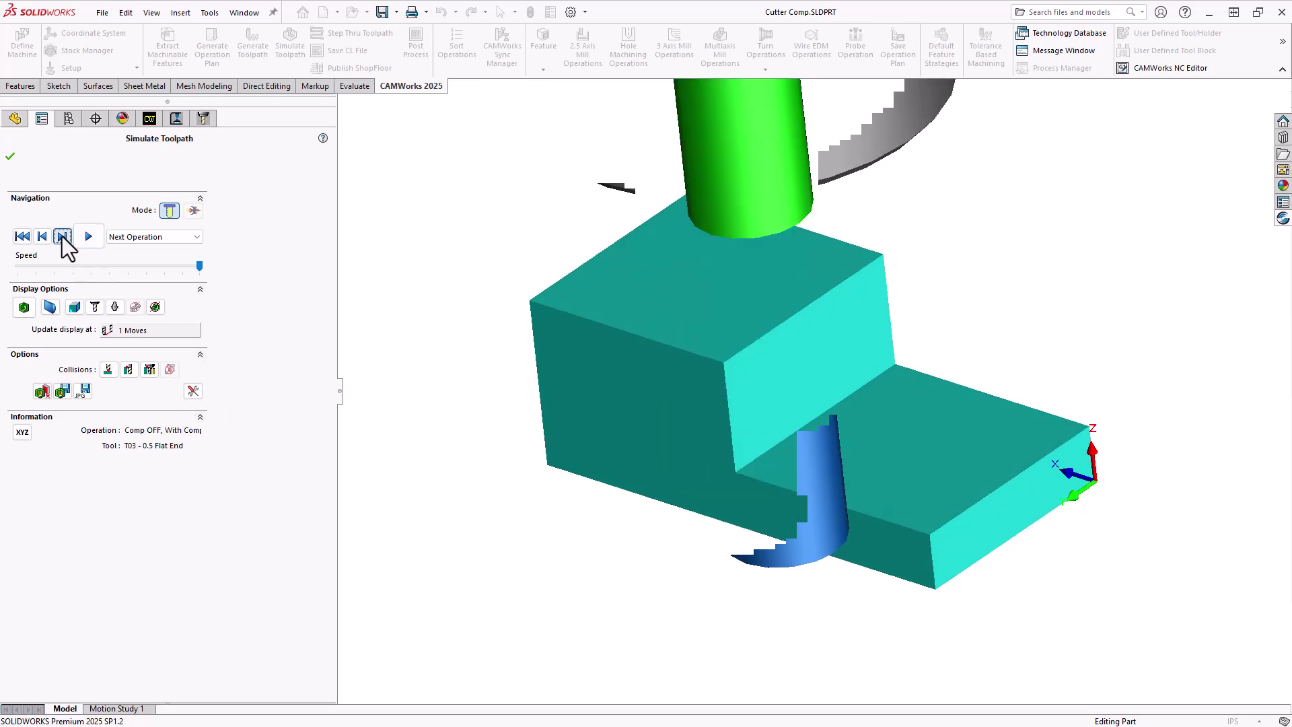
# Step through the Comp OFF, Without Comp cut beside the step, then exit simulation
pyautogui.click(62, 236)
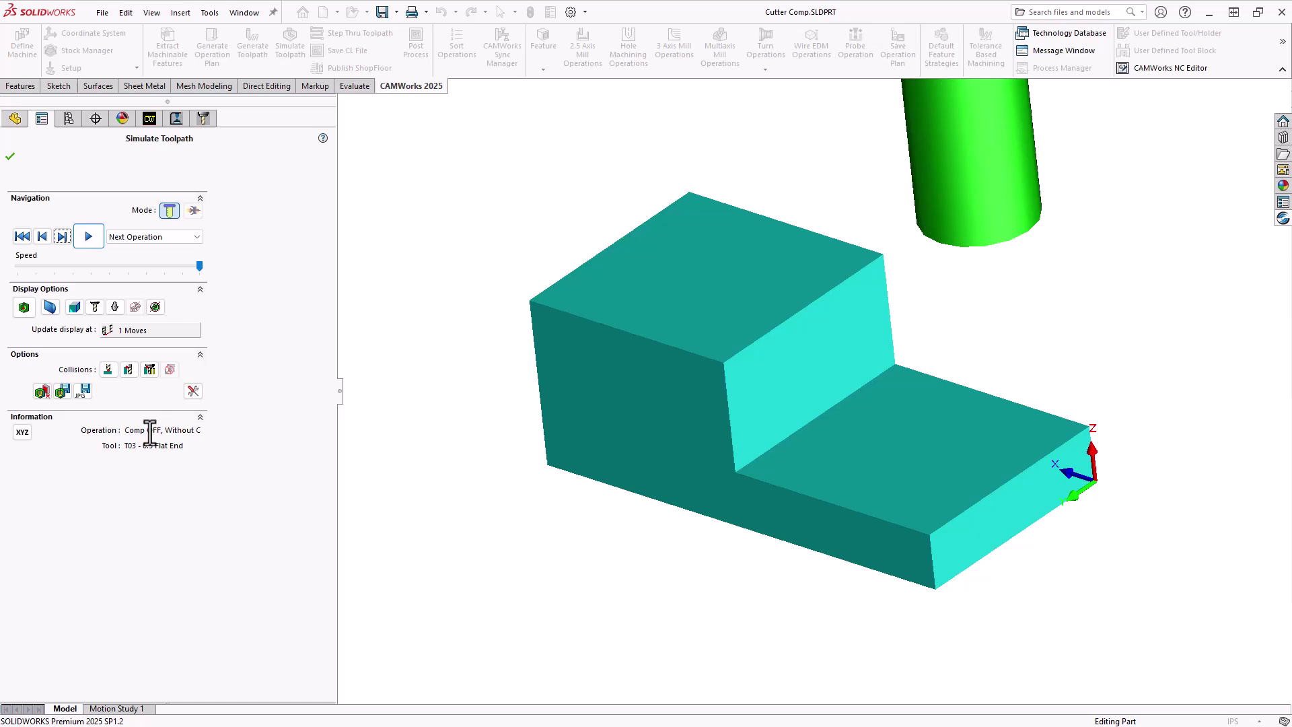
pyautogui.press('ctrl')
pyautogui.press('ctrl')
pyautogui.press('ctrl')
pyautogui.click(62, 239)
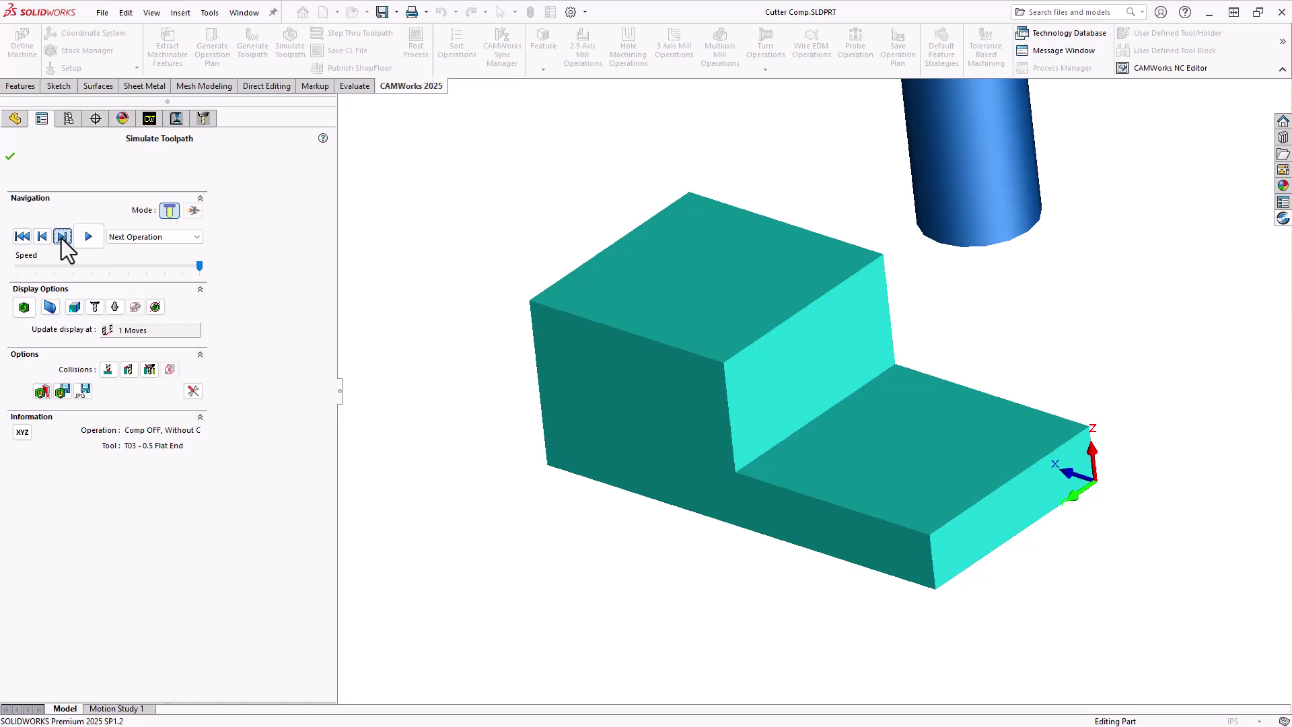
pyautogui.click(62, 237)
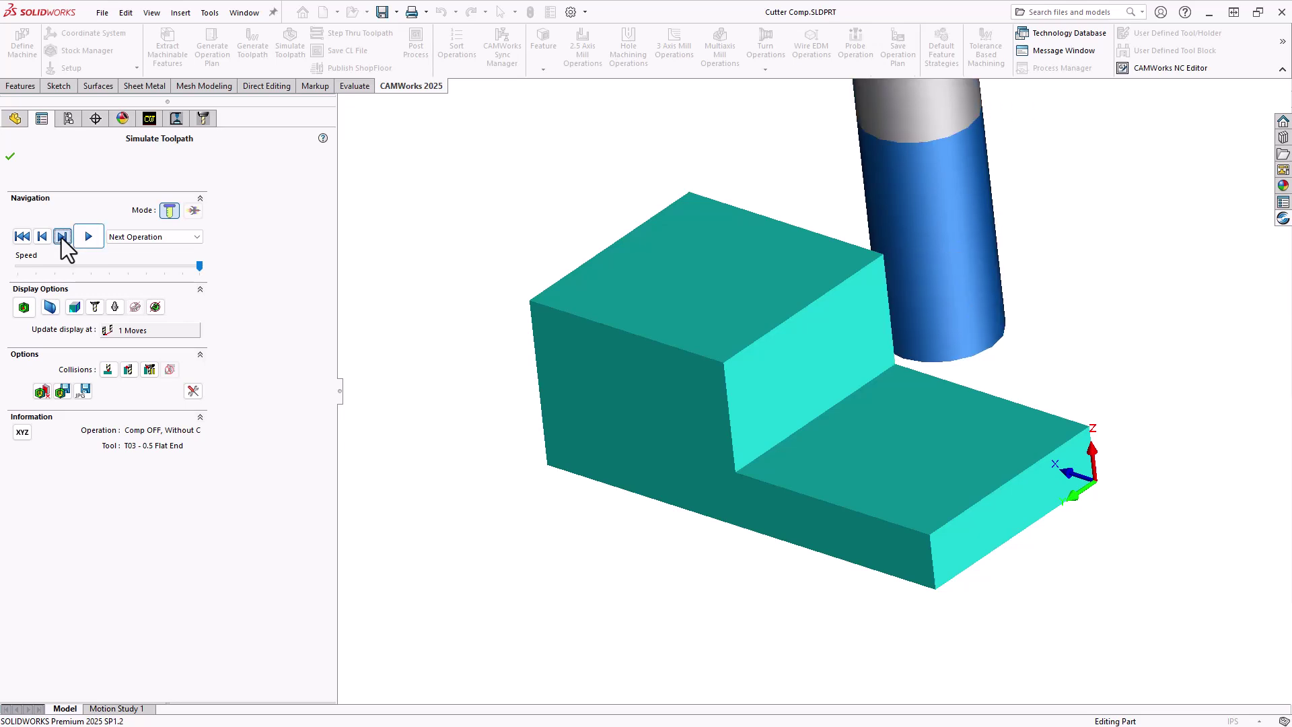
pyautogui.click(62, 236)
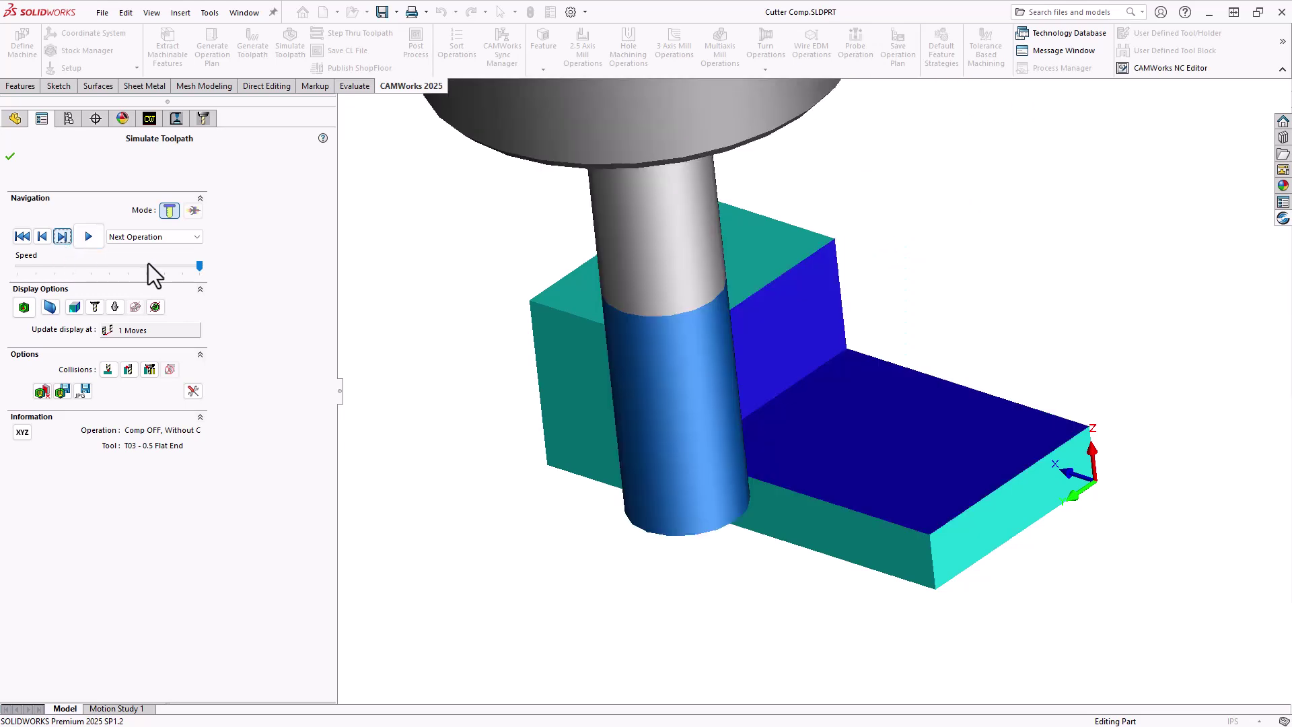
pyautogui.moveTo(592, 484); pyautogui.dragTo(475, 377, button='middle')
pyautogui.click(9, 157)
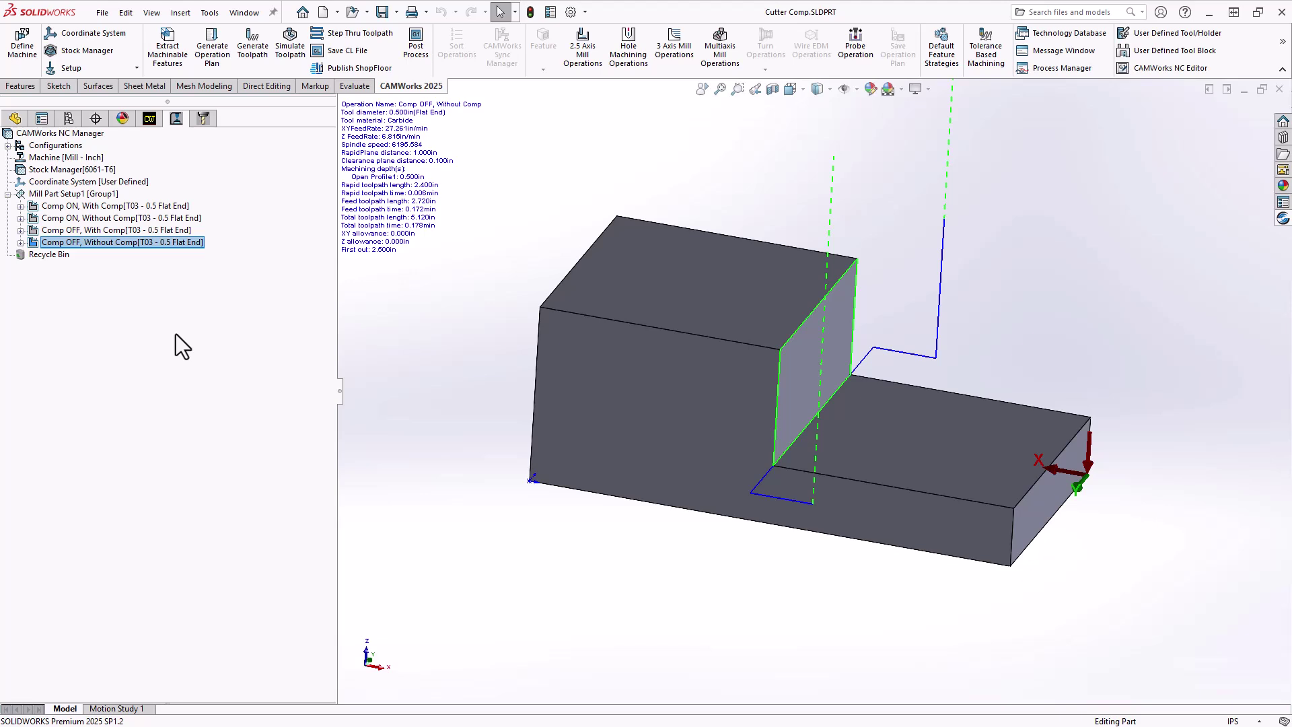
# Reopen Comp ON, With Comp parameters to its NC compensation settings
pyautogui.click(99, 207)
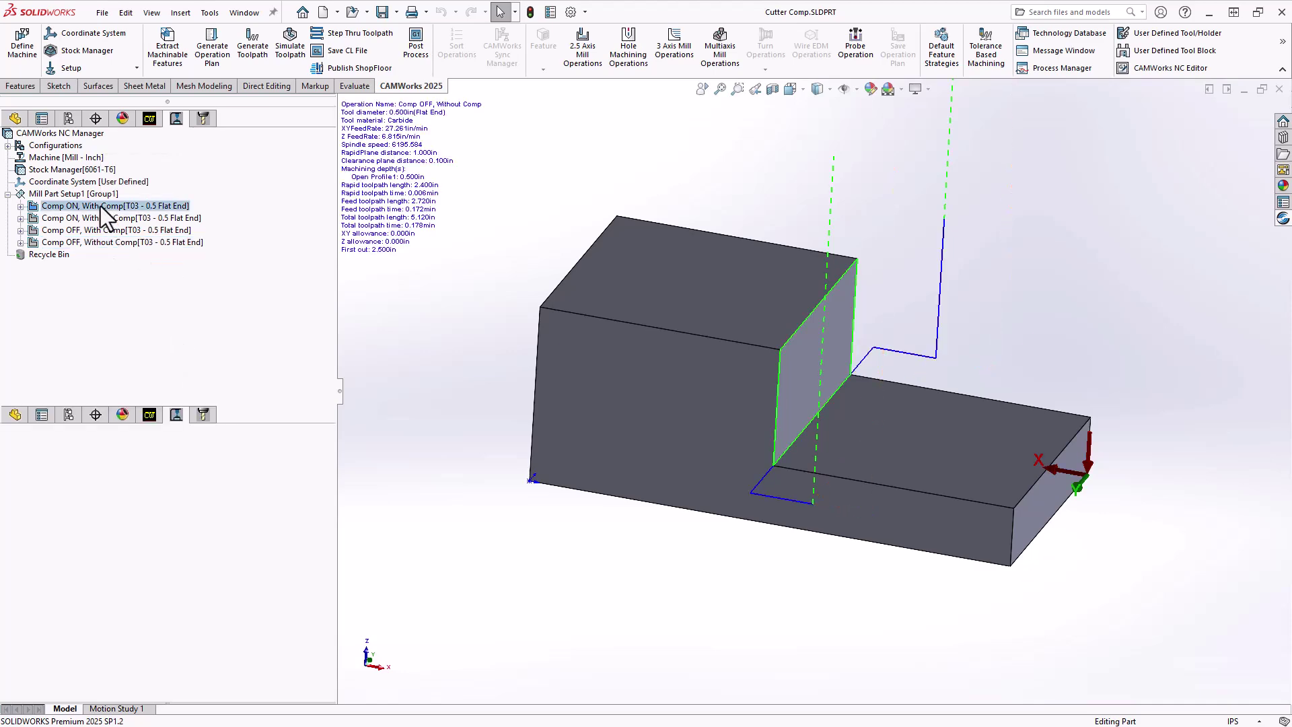
pyautogui.doubleClick(100, 206)
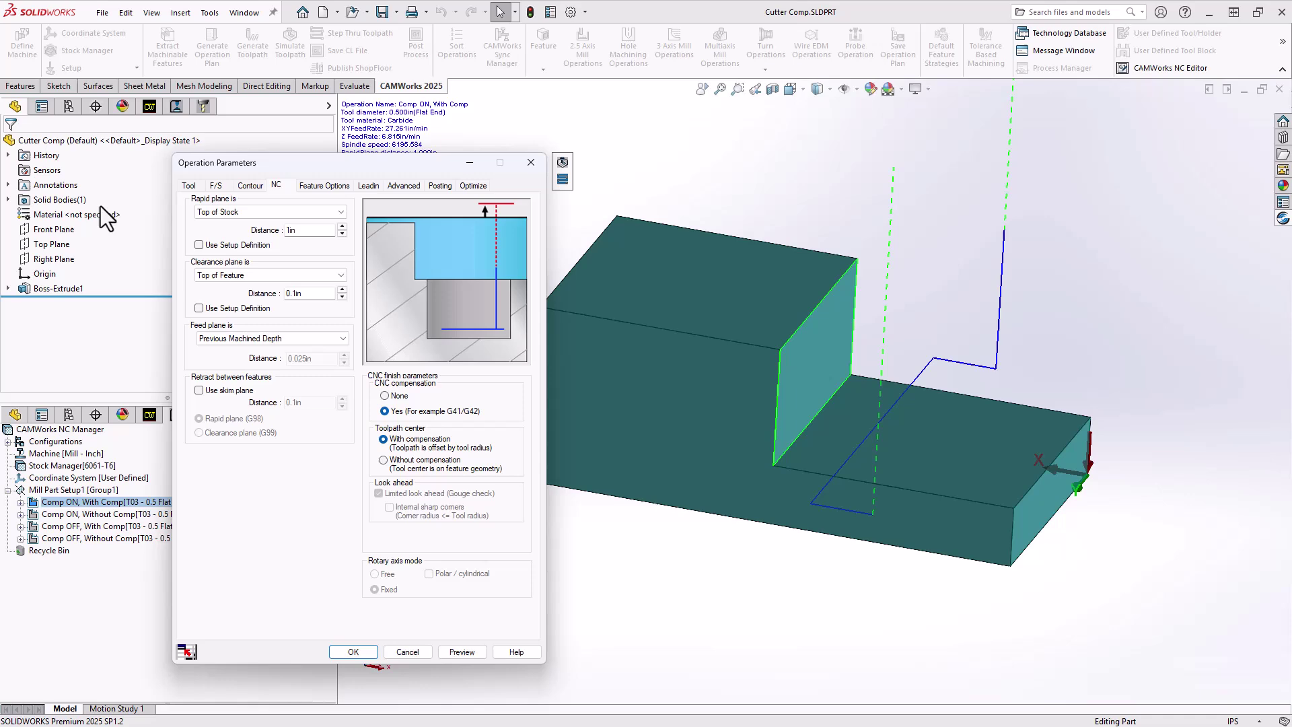
pyautogui.click(404, 418)
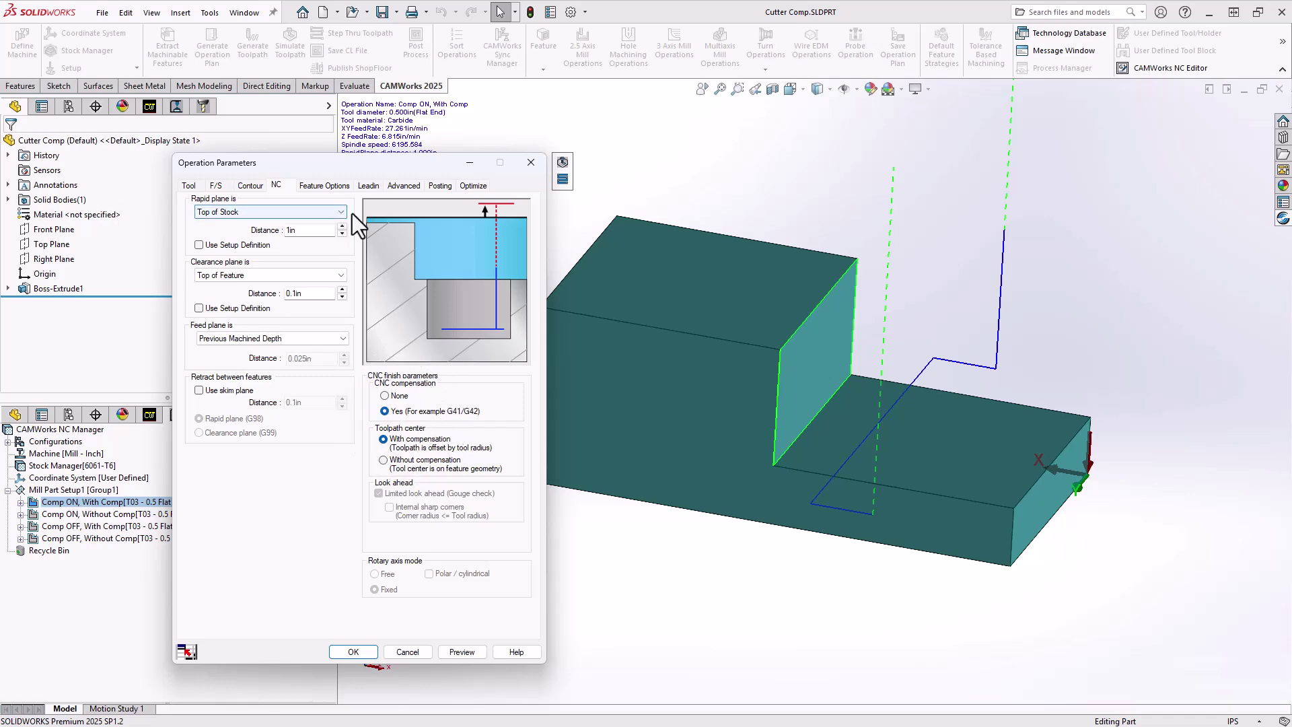
# Show the Perpendicular lead-in with amount 52 and overlap 60, selecting the amount field
pyautogui.click(368, 183)
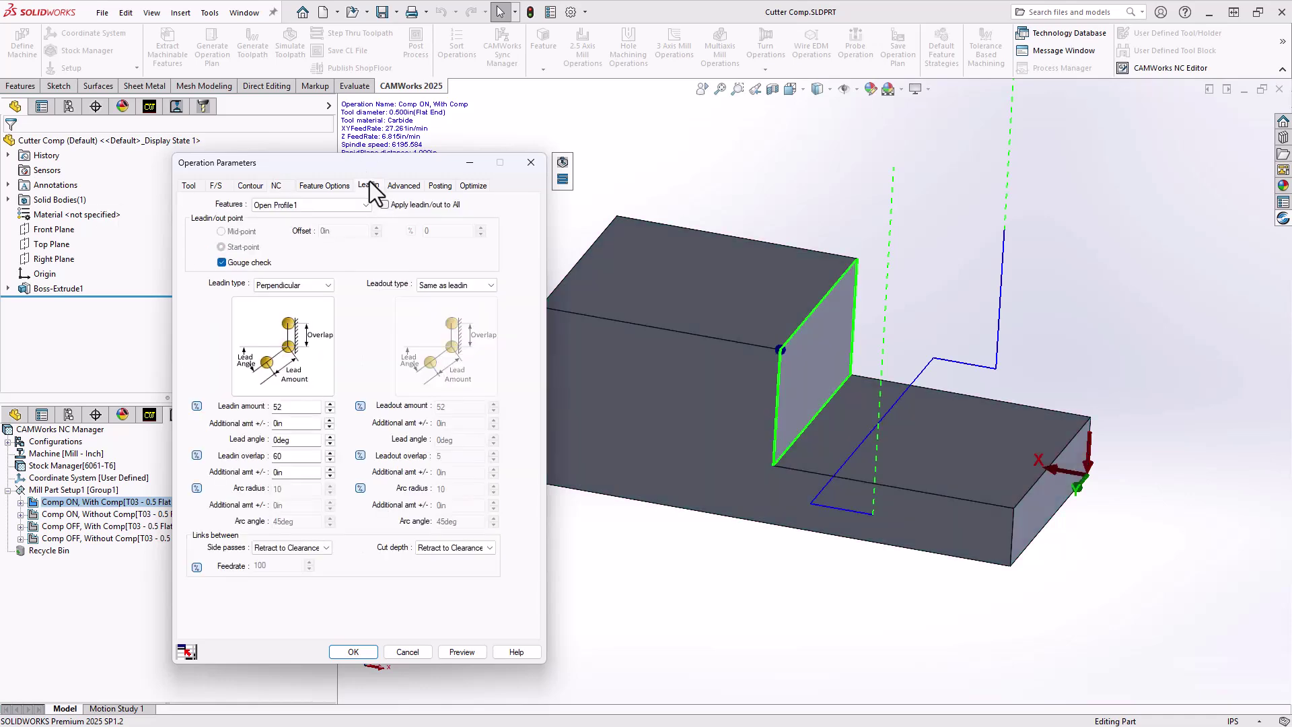
pyautogui.click(291, 406)
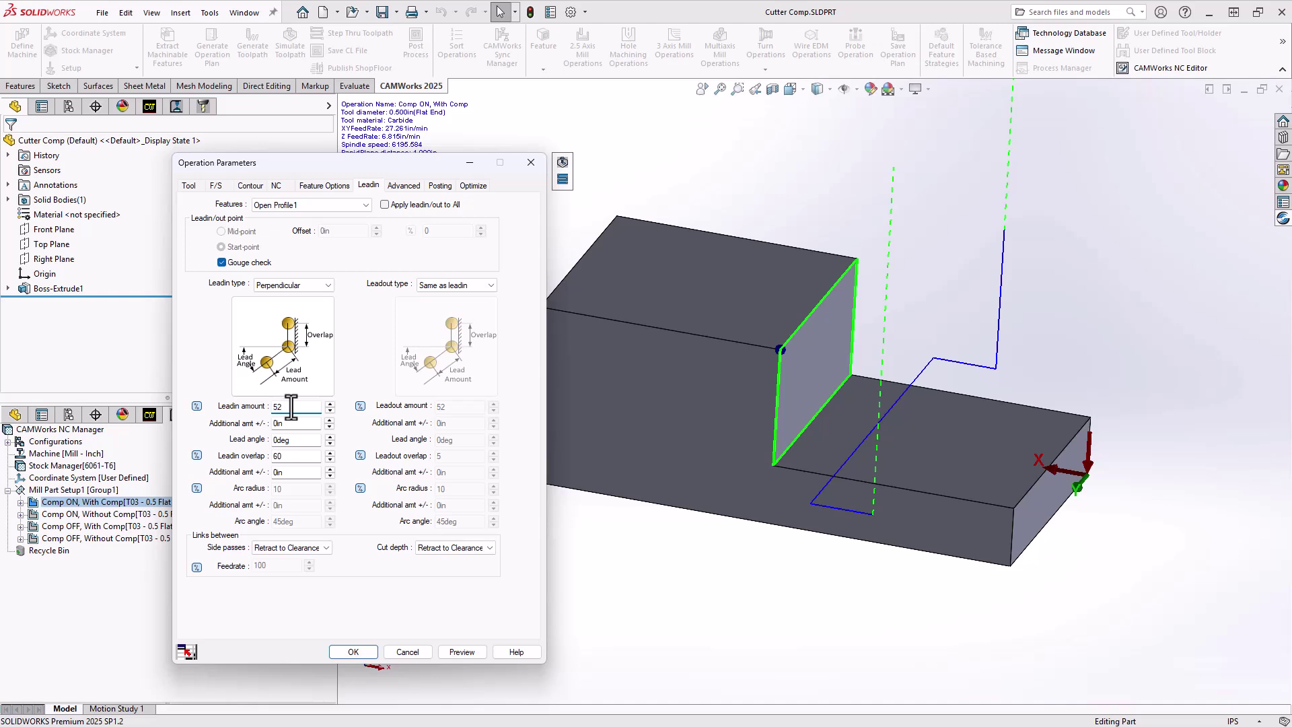